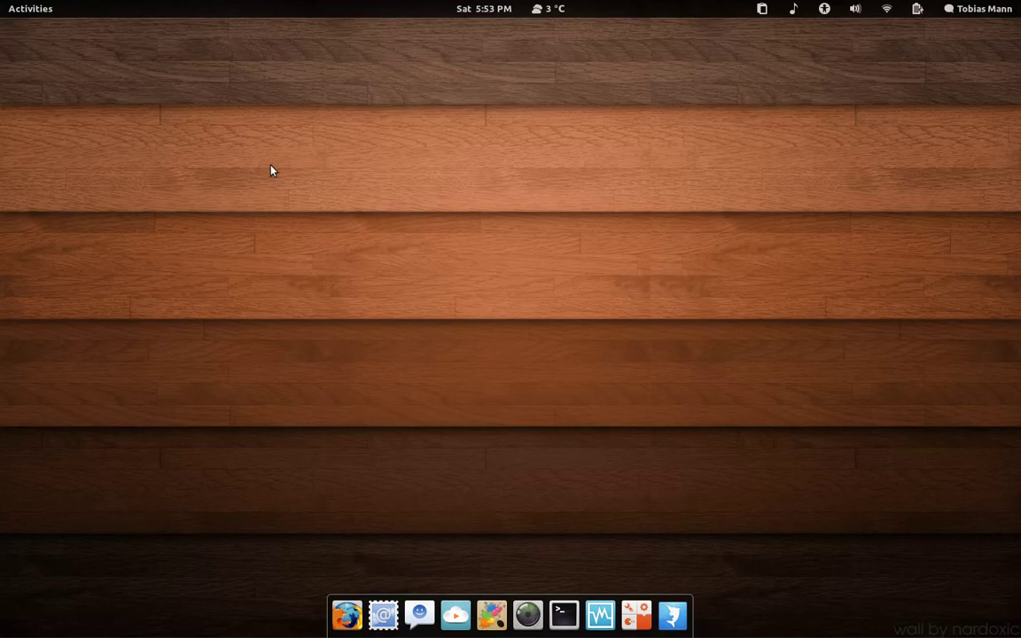
# Step: Launch Firefox and enter the edubuntu.com address in the address bar
pyautogui.click(346, 615)
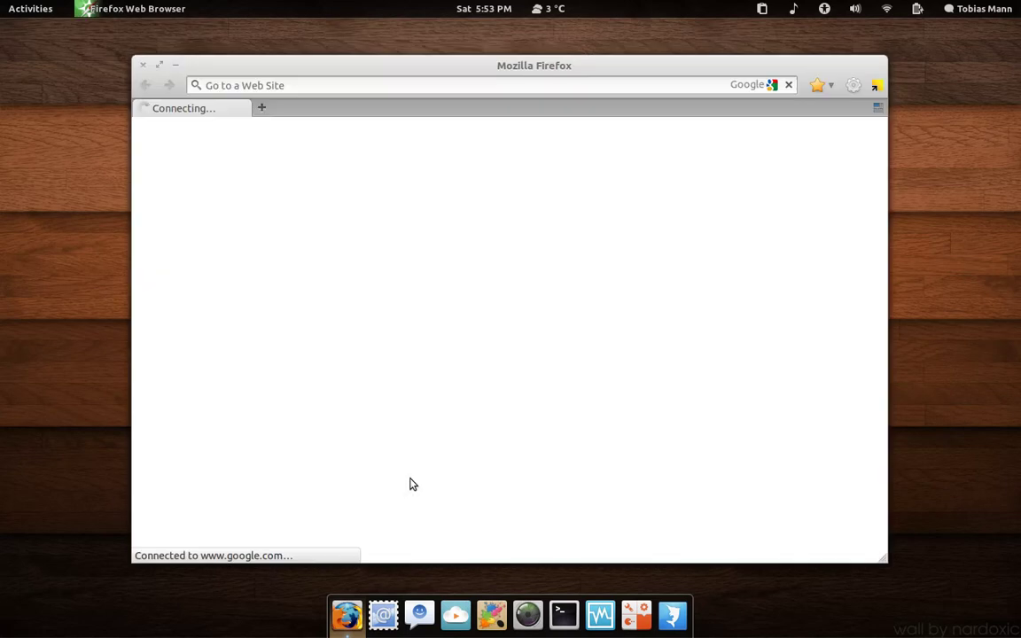
pyautogui.click(325, 86)
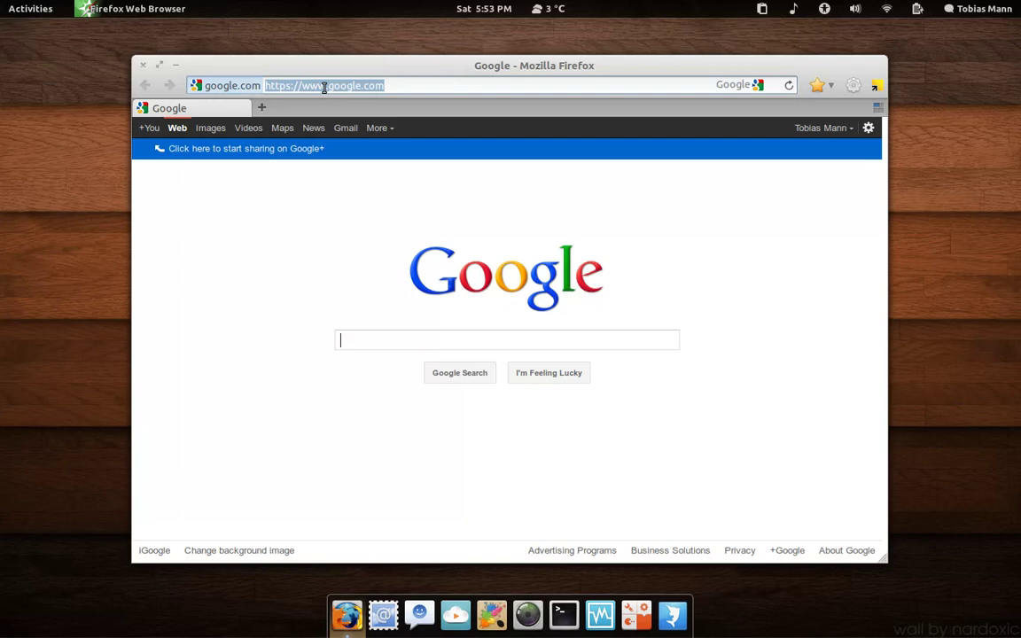
pyautogui.write('edubuntut')
pyautogui.press('BackSpace')
# Step: Load edubuntu.com and open the WebLive Try Now page
pyautogui.write('.com')
pyautogui.press('Return')
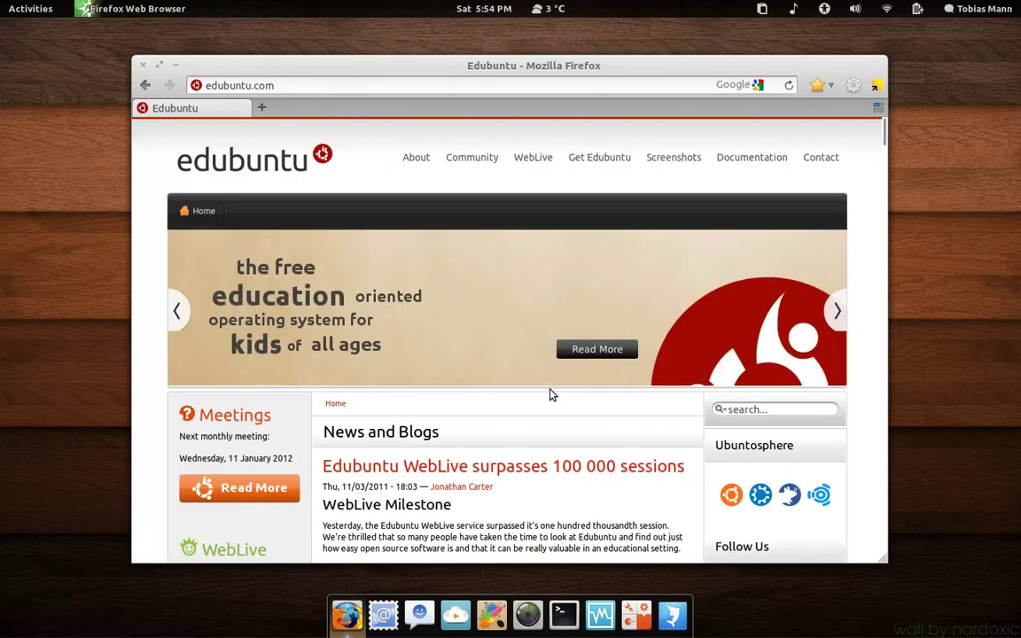
pyautogui.scroll(-5, 550, 393)
pyautogui.scroll(-2, 549, 393)
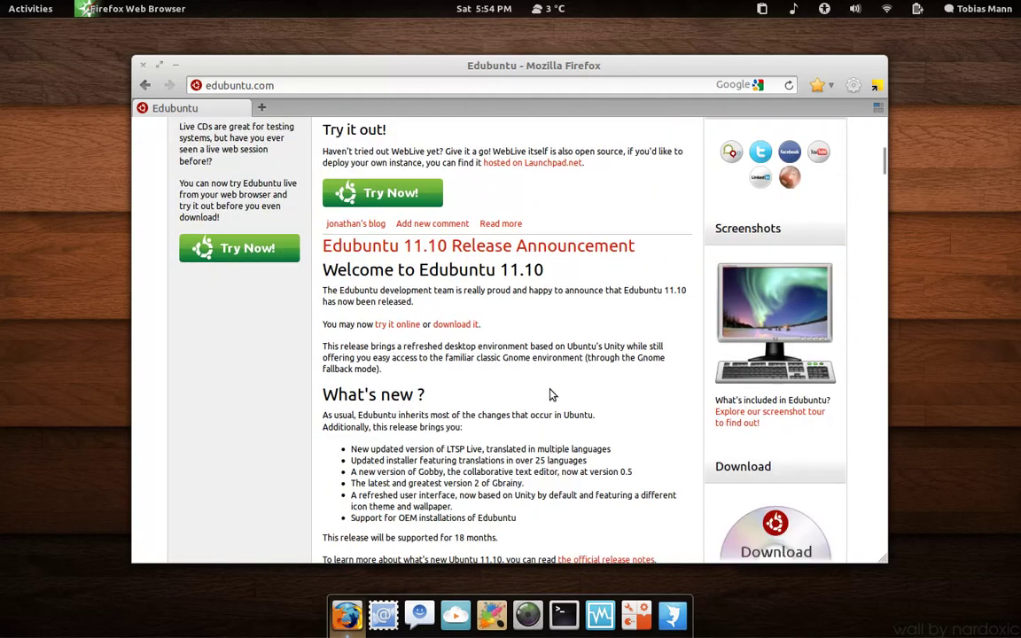
pyautogui.click(247, 243)
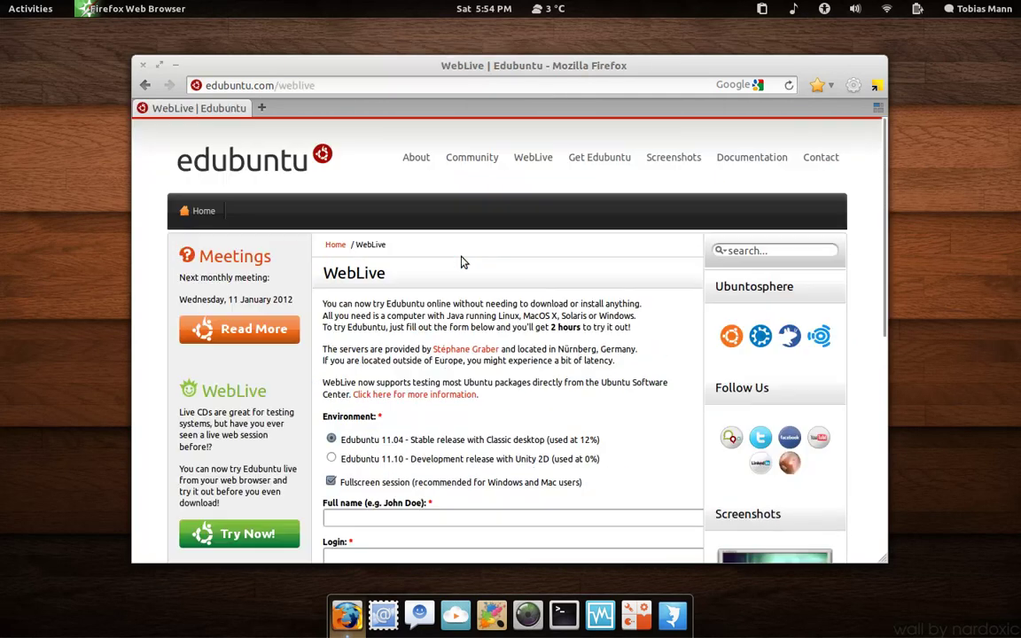
# Step: Choose Edubuntu 11.10 as the session environment and scroll to the sign-up form
pyautogui.click(331, 458)
pyautogui.scroll(-2, 653, 382)
pyautogui.scroll(-2, 654, 384)
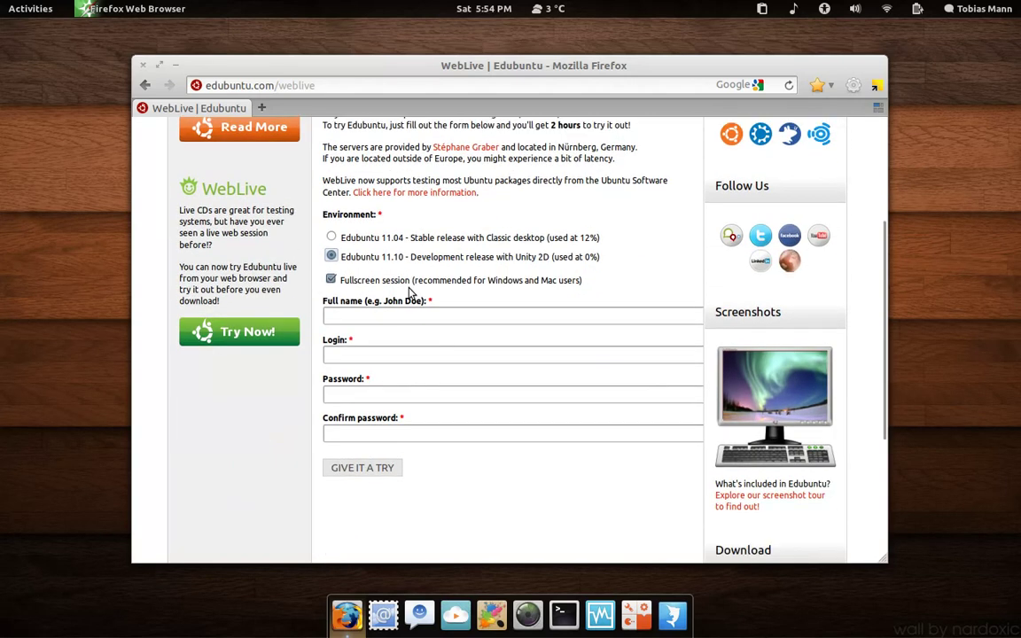
# Step: Enter the user's full name and turn off the Fullscreen session option
pyautogui.click(352, 316)
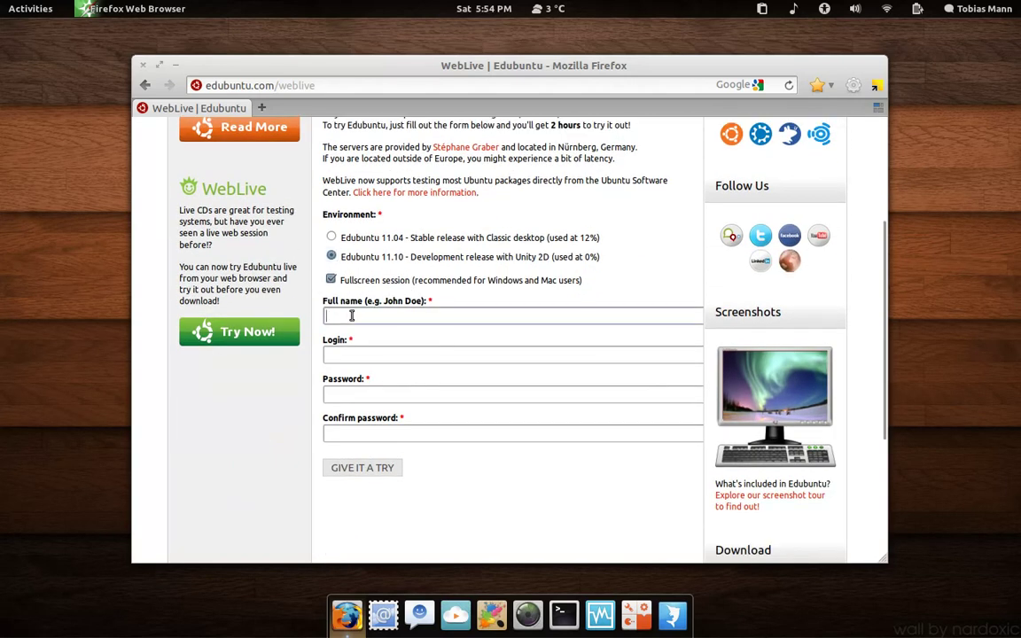
pyautogui.press('BackSpace')
pyautogui.press('BackSpace')
pyautogui.press('BackSpace')
pyautogui.press('BackSpace')
pyautogui.press('BackSpace')
pyautogui.press('BackSpace')
pyautogui.click(331, 280)
# Step: Fill in the login name from autocomplete, then enter and confirm the account password
pyautogui.click(370, 355)
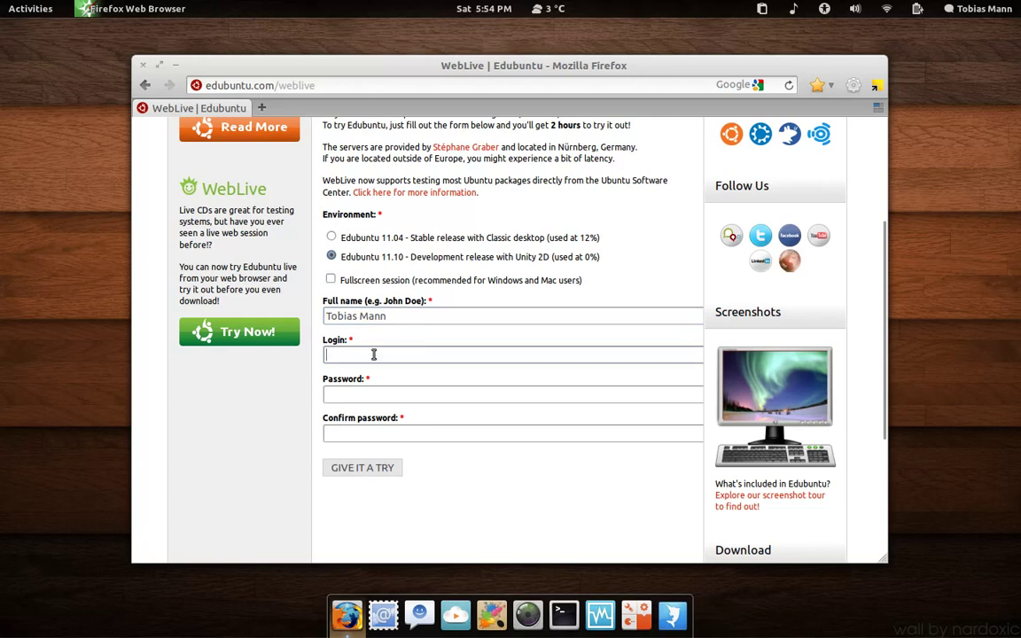
pyautogui.write('tech')
pyautogui.click(384, 371)
pyautogui.click(390, 393)
pyautogui.write('••••••••••')
pyautogui.click(401, 431)
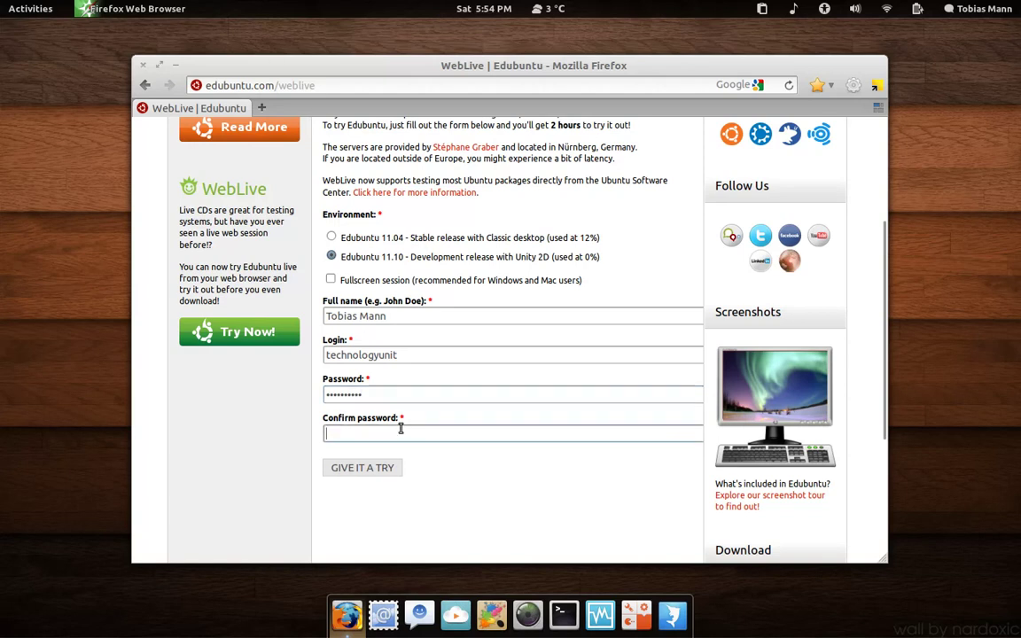
pyautogui.write('••••••••••')
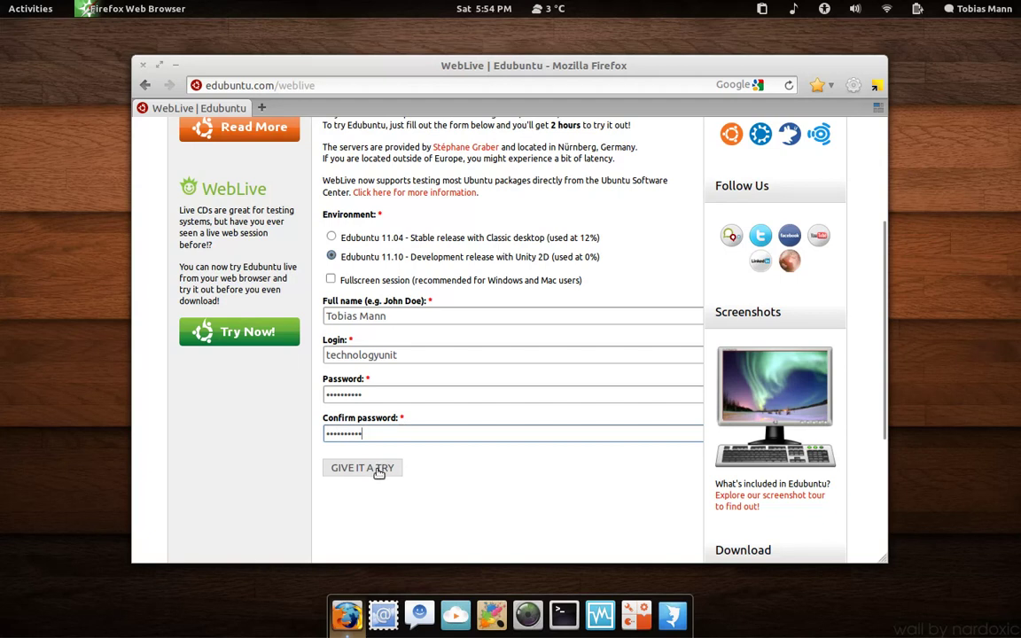
# Step: Submit the sign-up form, let the NXWeb Companion applet run, and scroll to the NoMachine panel
pyautogui.click(379, 472)
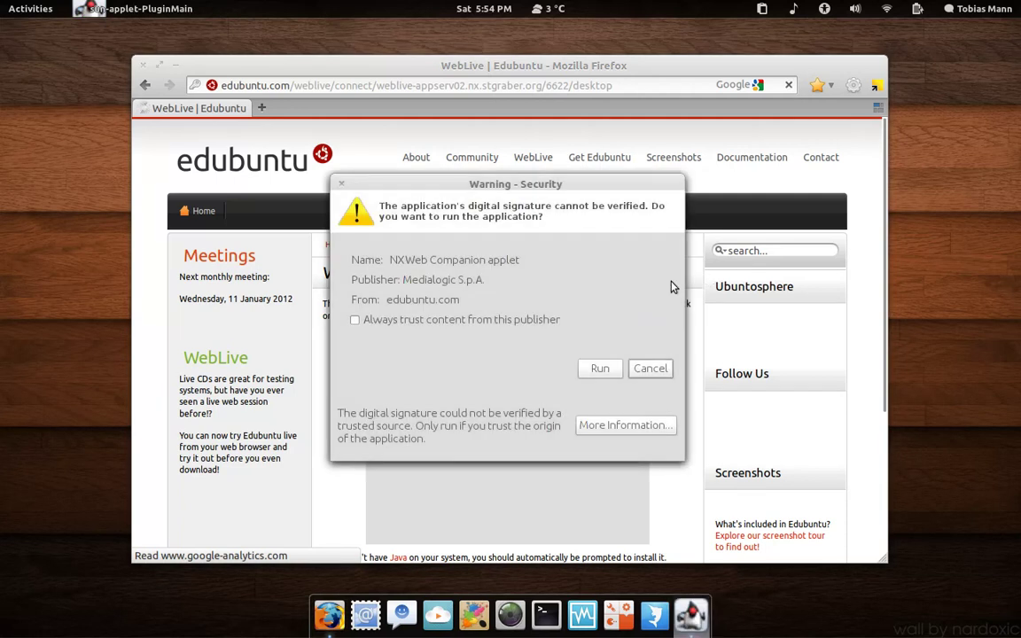
pyautogui.click(600, 368)
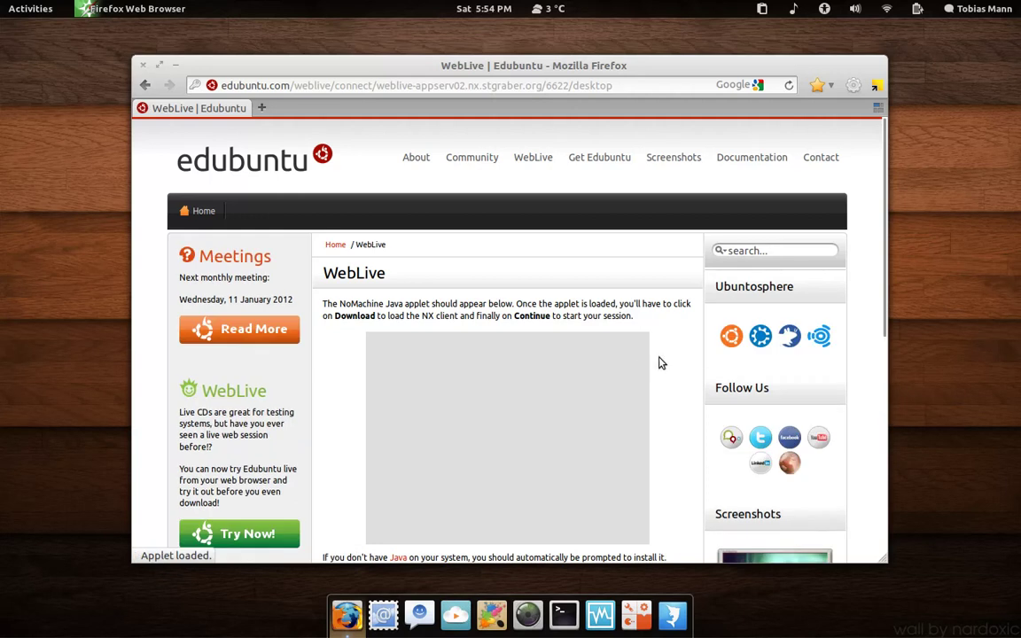
pyautogui.scroll(-1, 660, 363)
pyautogui.scroll(-2, 660, 363)
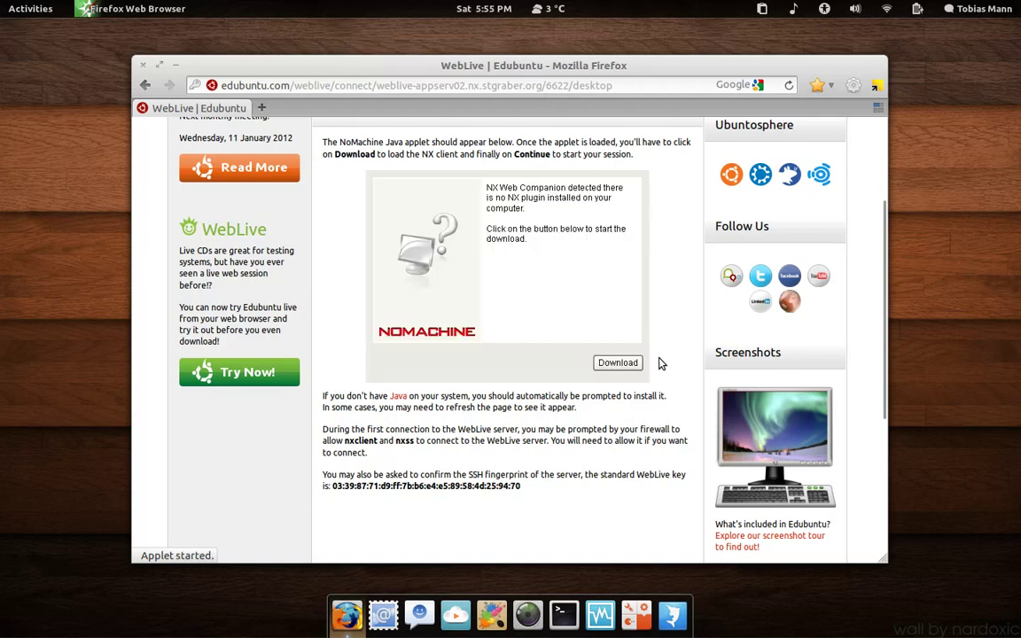
# Step: Download the NX plugin and trust the WebLive server's key fingerprint to connect
pyautogui.click(611, 362)
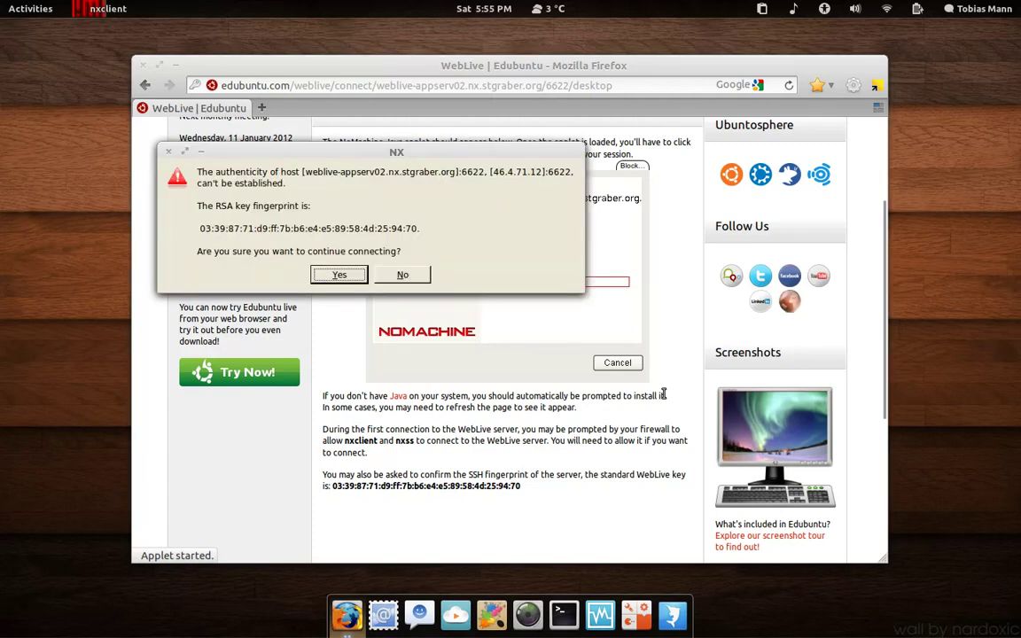
pyautogui.moveTo(465, 153); pyautogui.dragTo(519, 246)
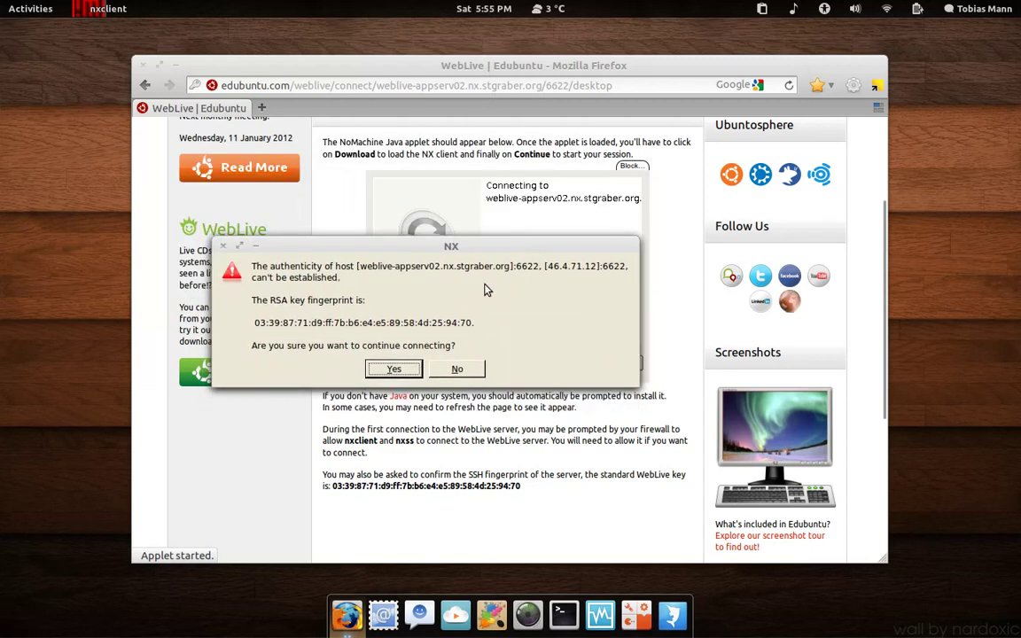
pyautogui.click(395, 368)
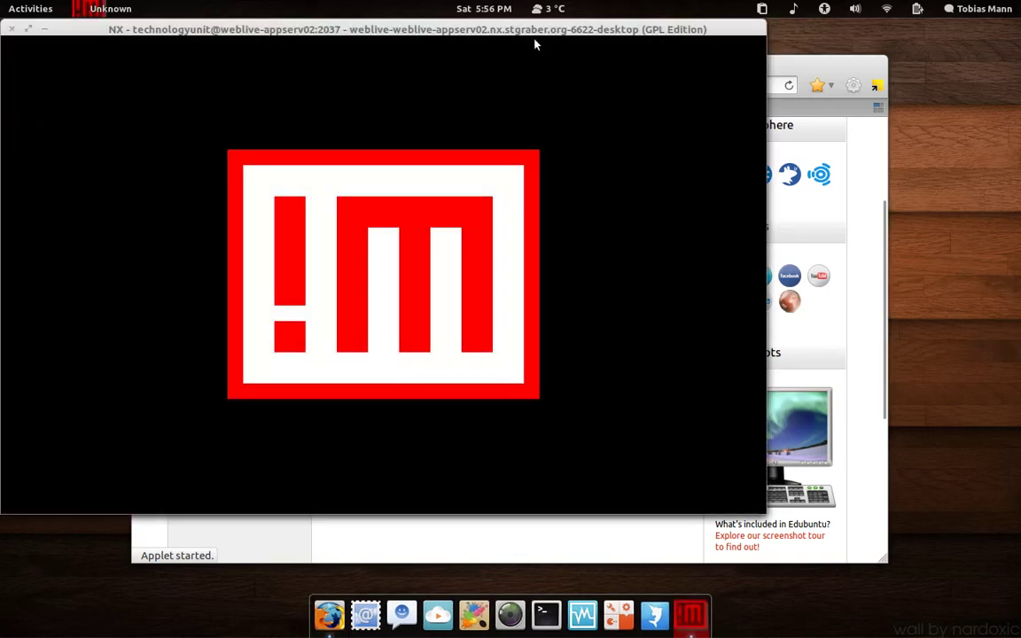
# Step: Dismiss the Welcome to WebLive notice and open the Unity Dash on the remote desktop
pyautogui.moveTo(521, 29)
pyautogui.mouseDown()
pyautogui.moveTo(586, 48)
pyautogui.moveTo(593, 66)
pyautogui.mouseUp()
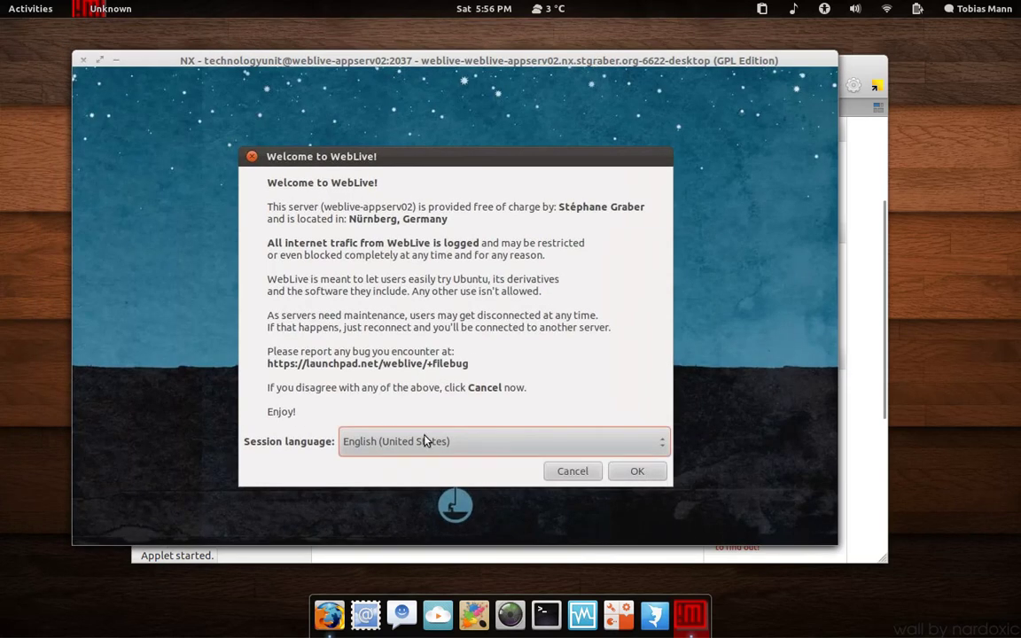
pyautogui.click(648, 470)
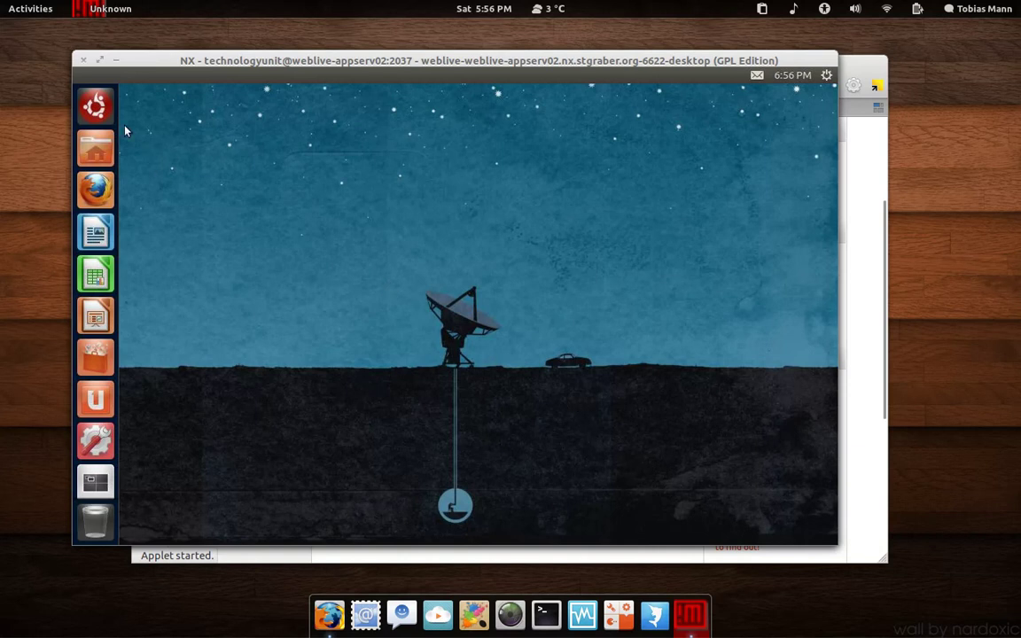
pyautogui.click(95, 106)
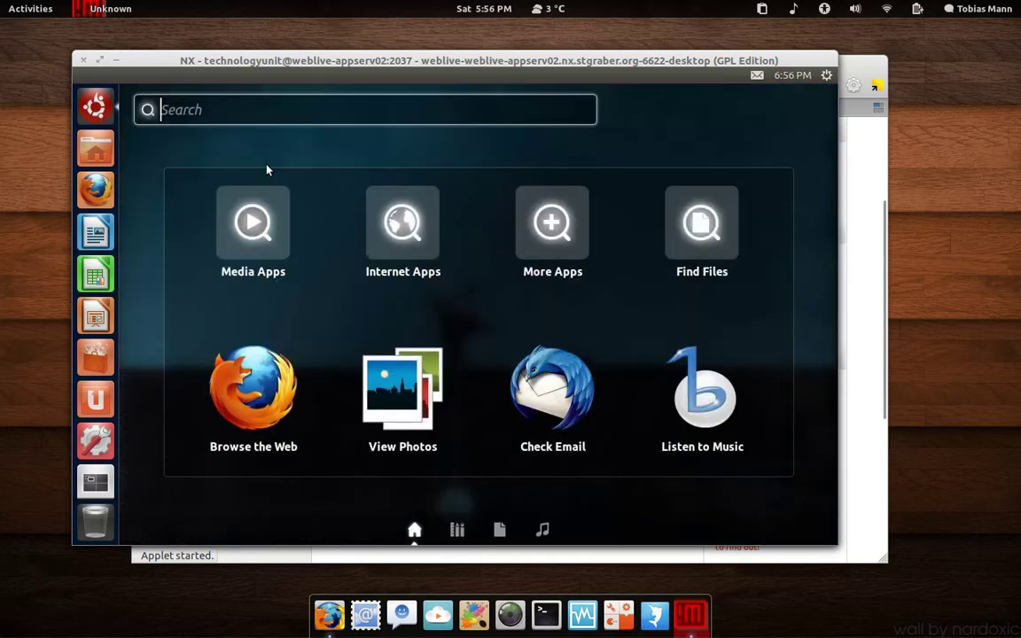
# Step: Launch Firefox in the remote session and load the user's blog address
pyautogui.click(242, 394)
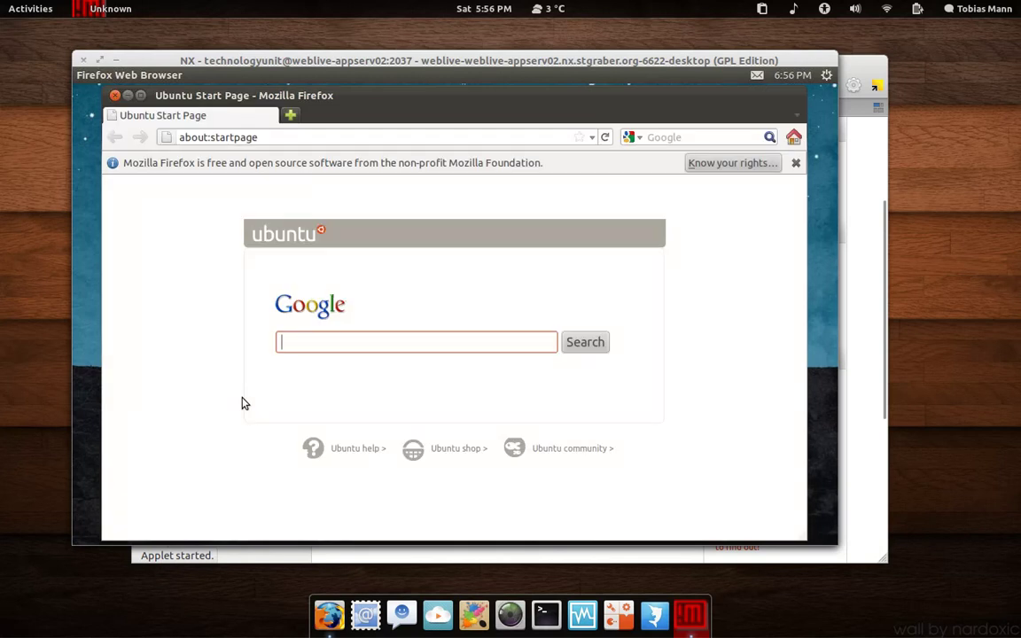
pyautogui.click(352, 135)
pyautogui.doubleClick(352, 136)
pyautogui.press('Return')
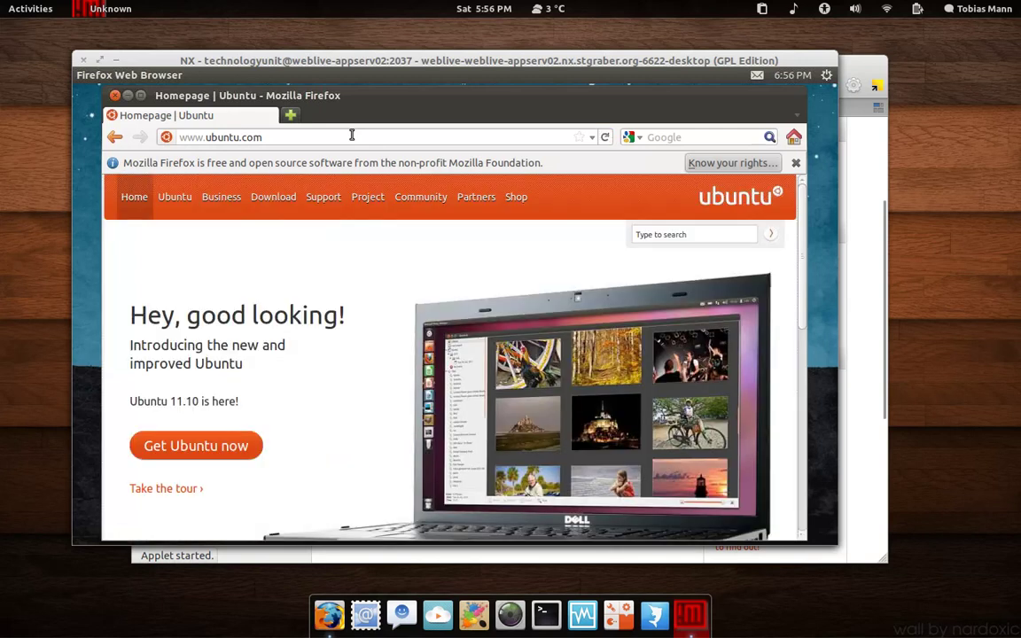
pyautogui.click(351, 135)
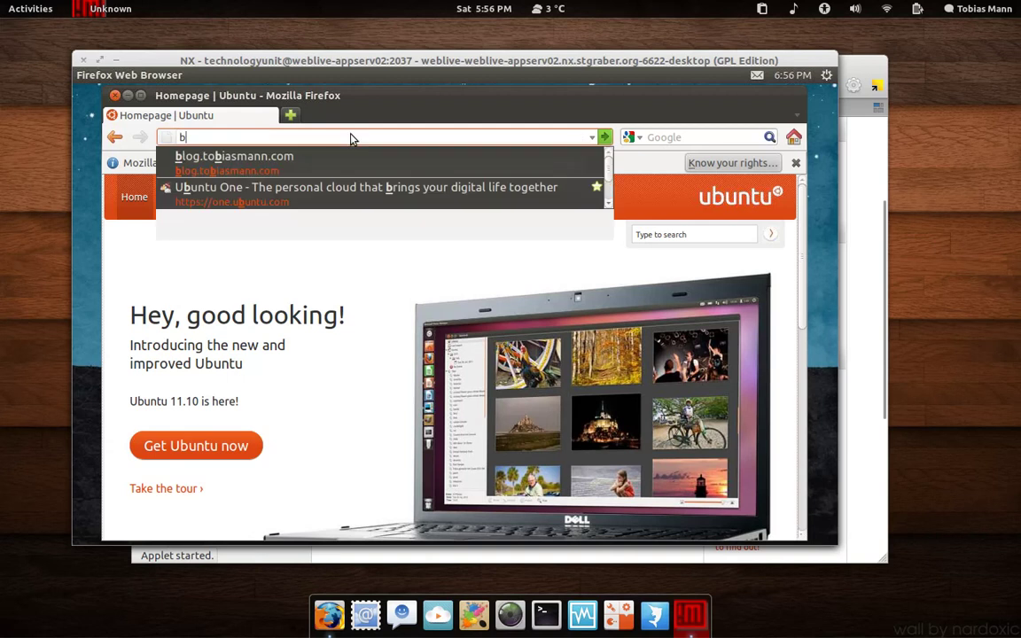
pyautogui.press('Return')
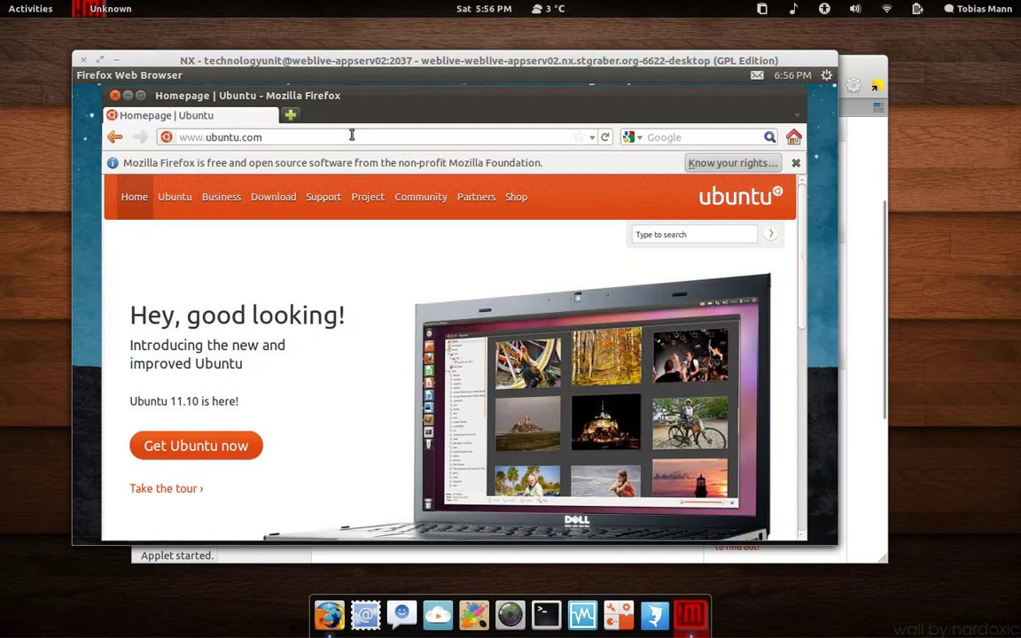
# Step: Start loading twitter.com, then stop it so the Ubuntu homepage stays
pyautogui.click(297, 135)
pyautogui.press('BackSpace')
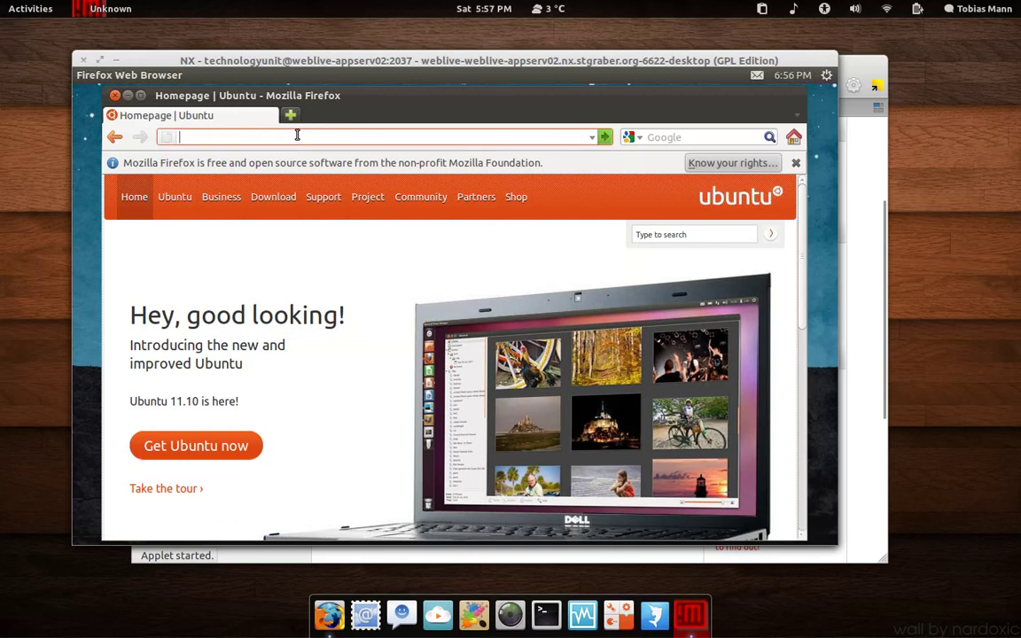
pyautogui.write('twitter.com')
pyautogui.press('Return')
pyautogui.press('Escape')
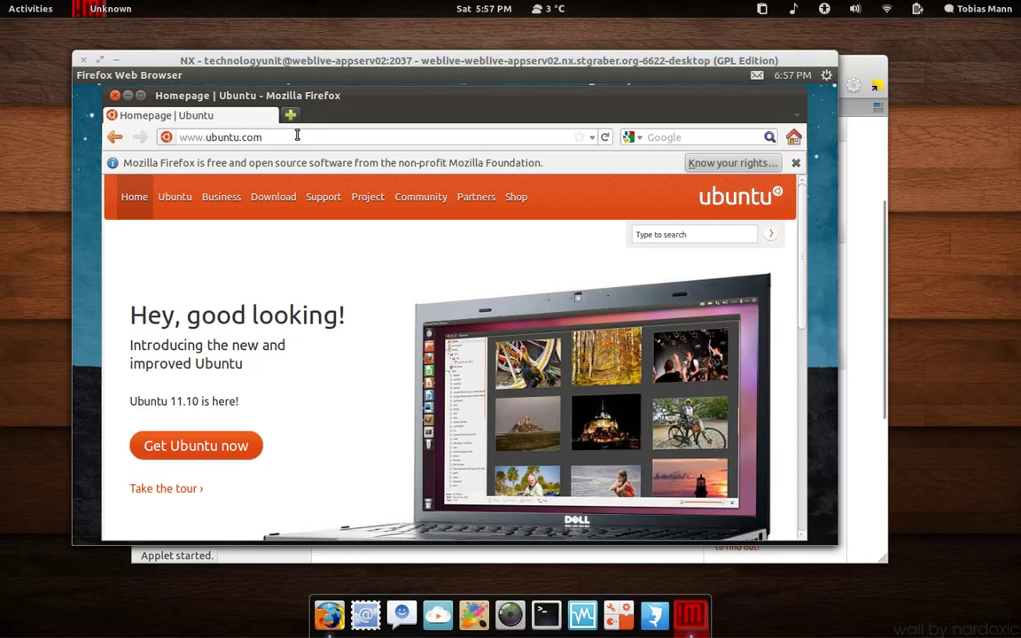
# Step: Close Firefox and start a new Writer document containing the text 'is isum'
pyautogui.click(115, 95)
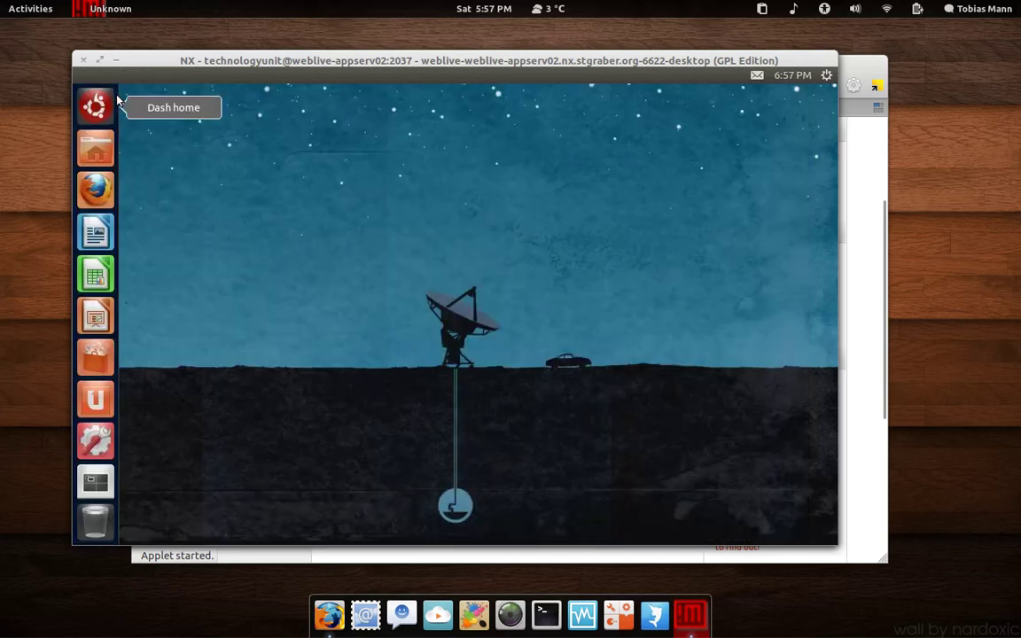
pyautogui.click(98, 234)
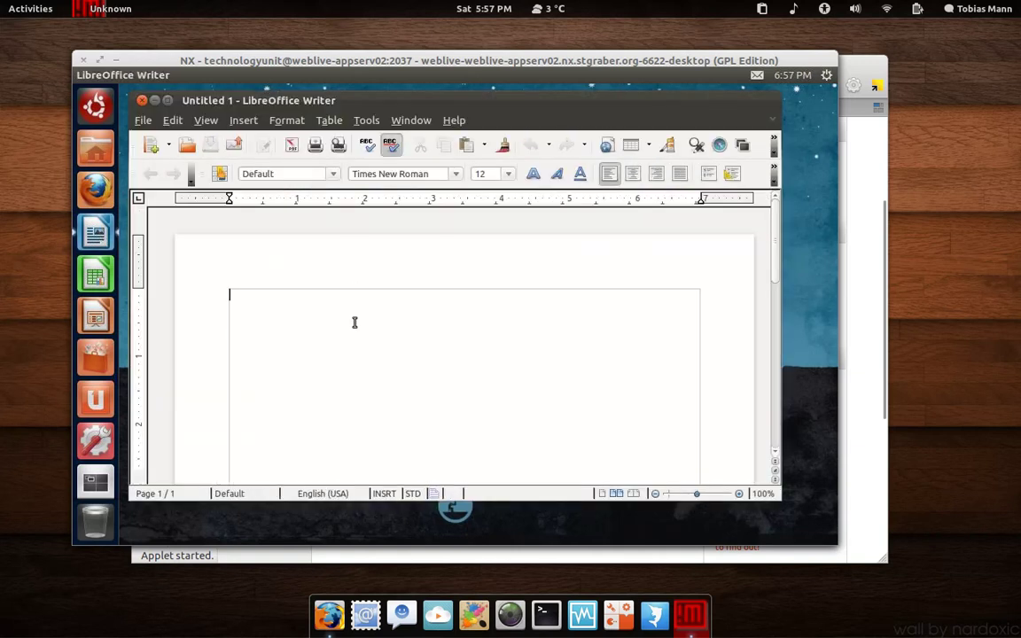
pyautogui.write('this is a text do')
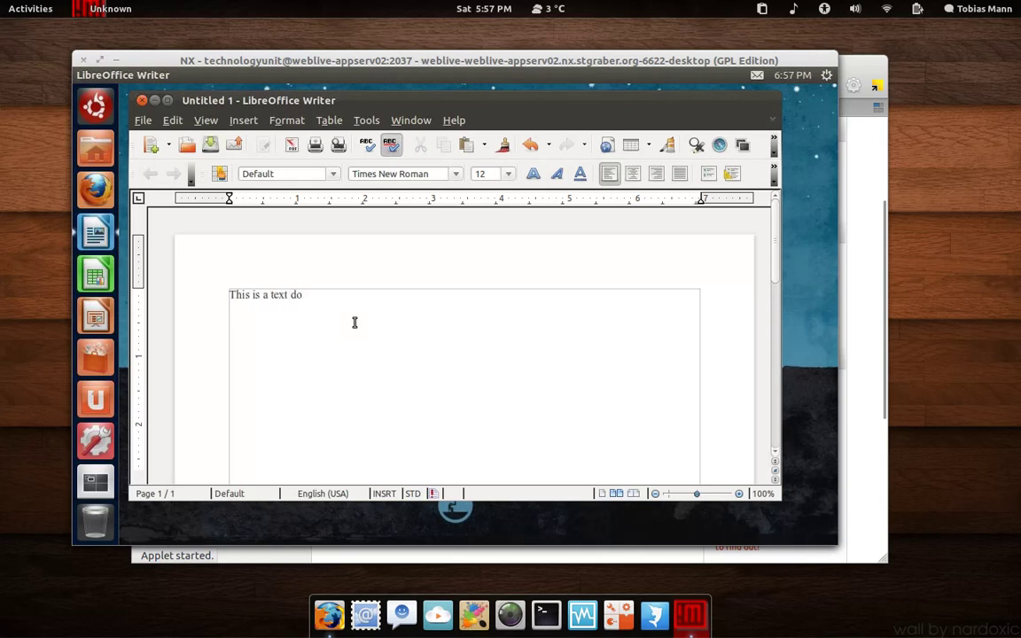
pyautogui.write('ument')
# Step: Open the Ubuntu One control panel, then switch to the empty top-left workspace
pyautogui.click(96, 397)
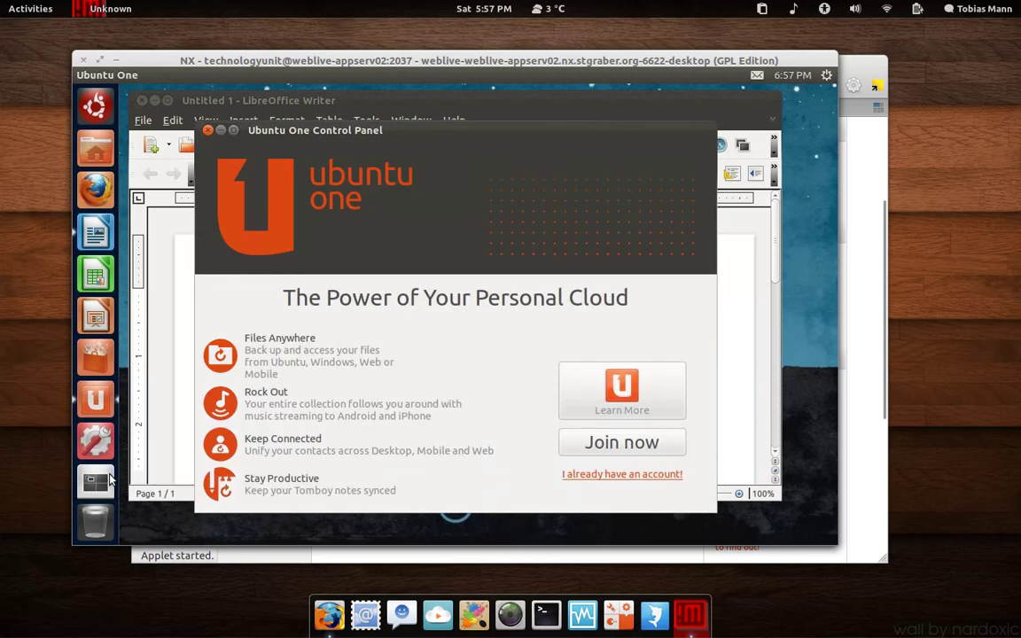
pyautogui.click(109, 479)
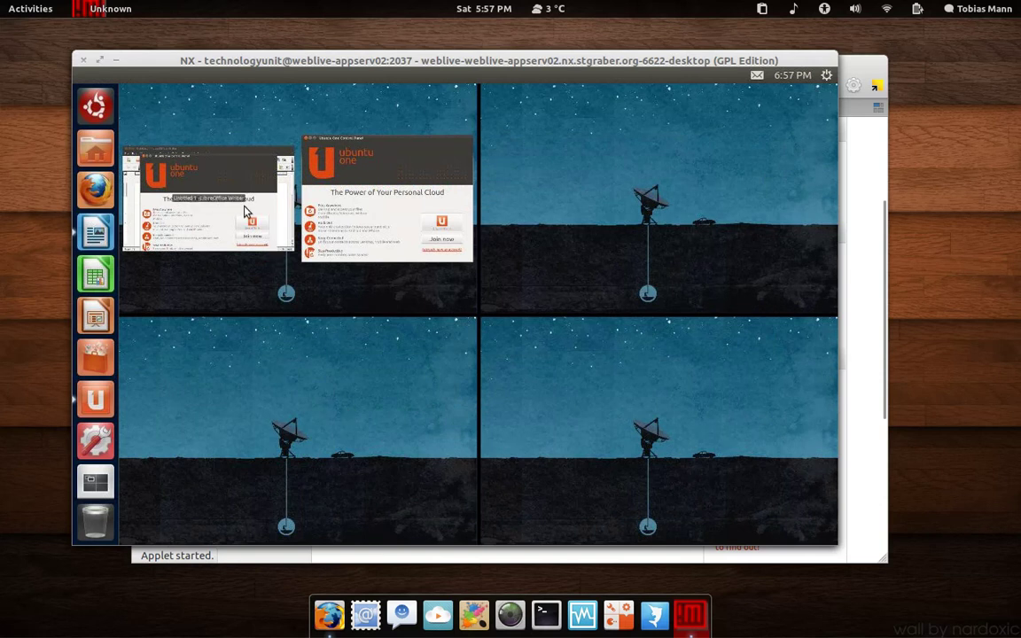
pyautogui.click(391, 276)
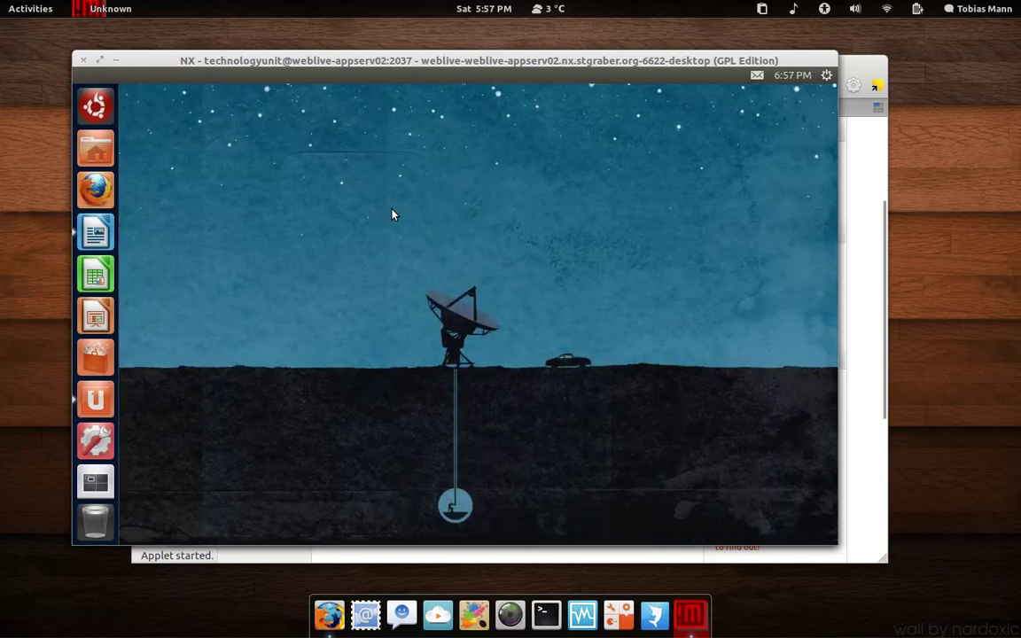
# Step: Launch Software Center, view the Graphics › Photography apps, then close it
pyautogui.click(90, 363)
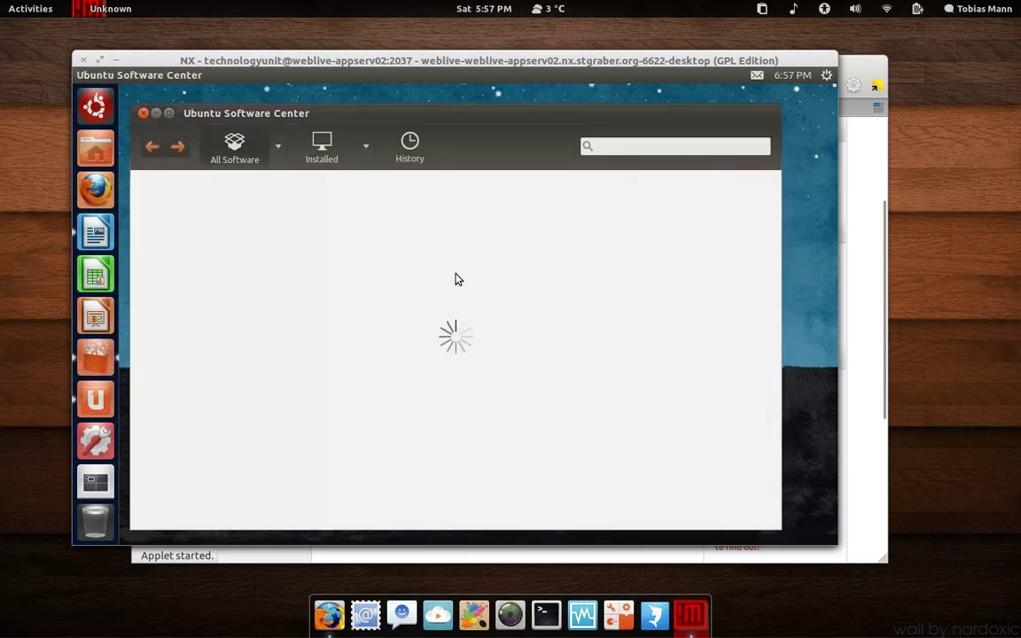
pyautogui.moveTo(463, 118)
pyautogui.mouseDown()
pyautogui.moveTo(479, 116)
pyautogui.moveTo(459, 112)
pyautogui.mouseUp()
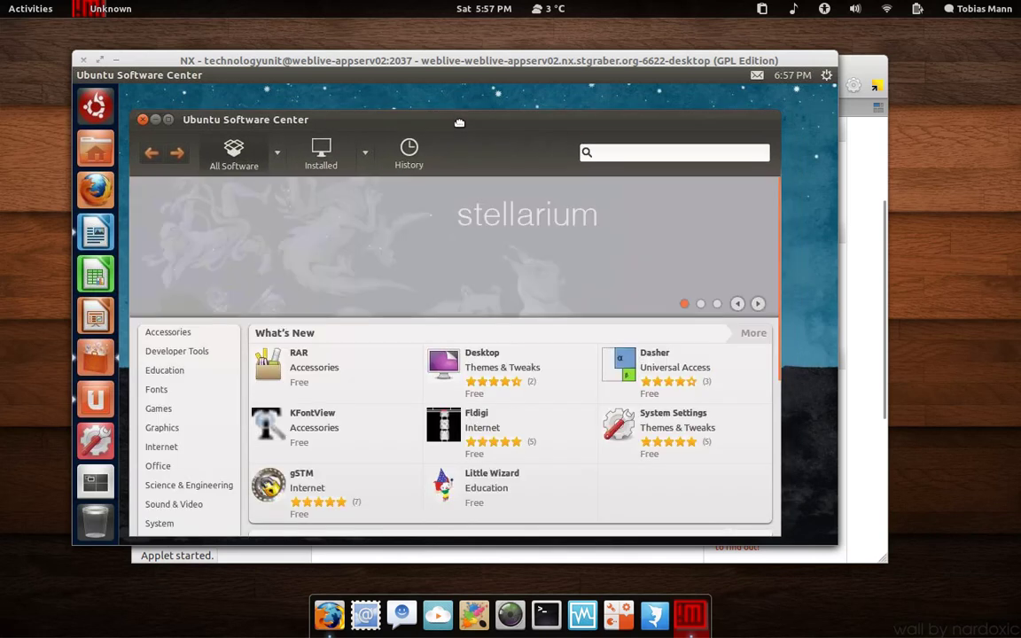
pyautogui.click(620, 146)
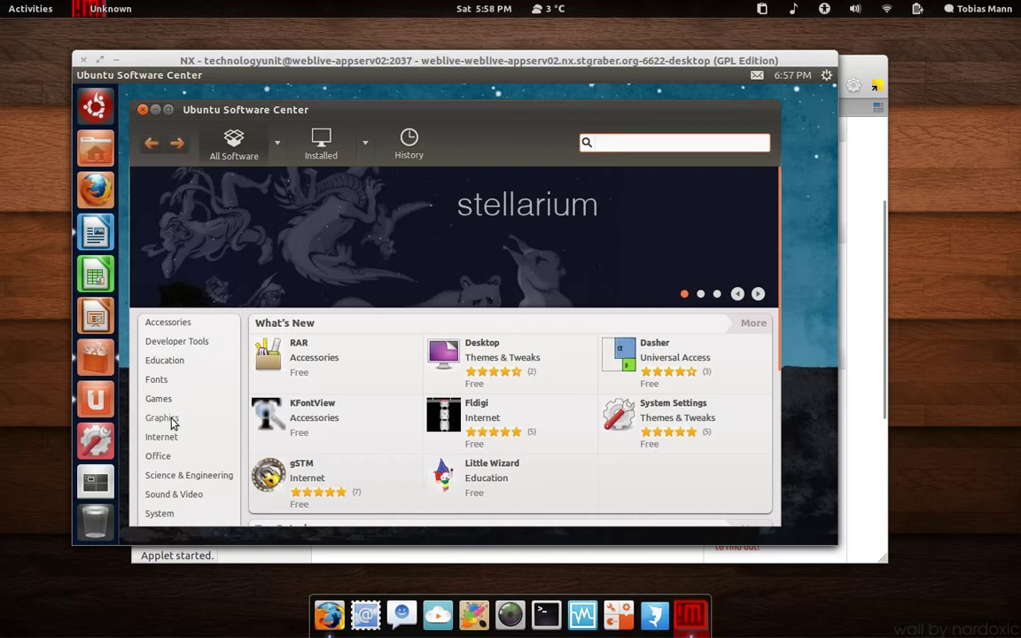
pyautogui.click(162, 419)
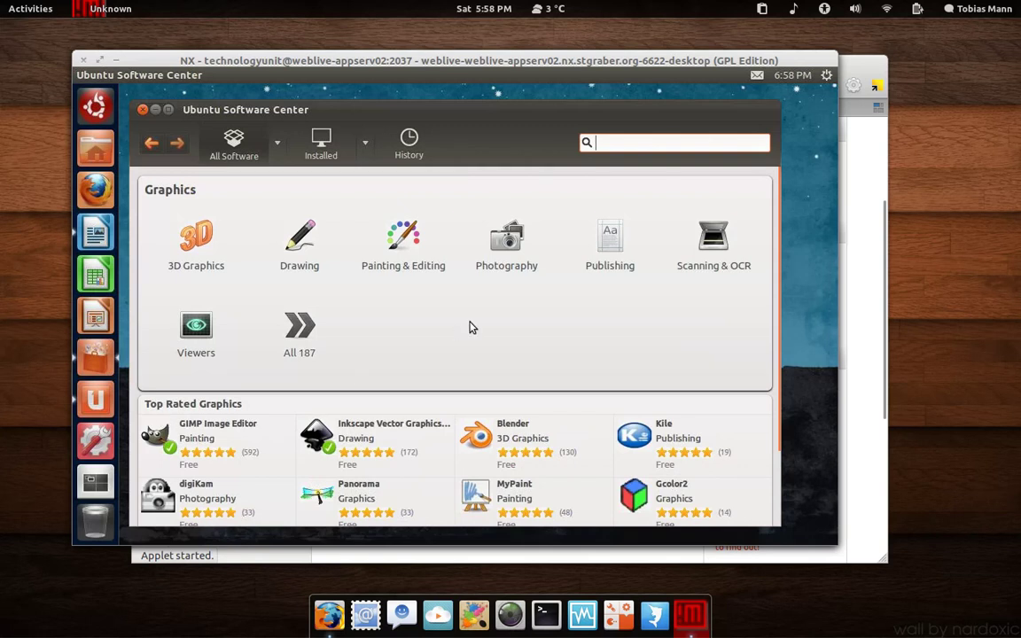
pyautogui.click(502, 246)
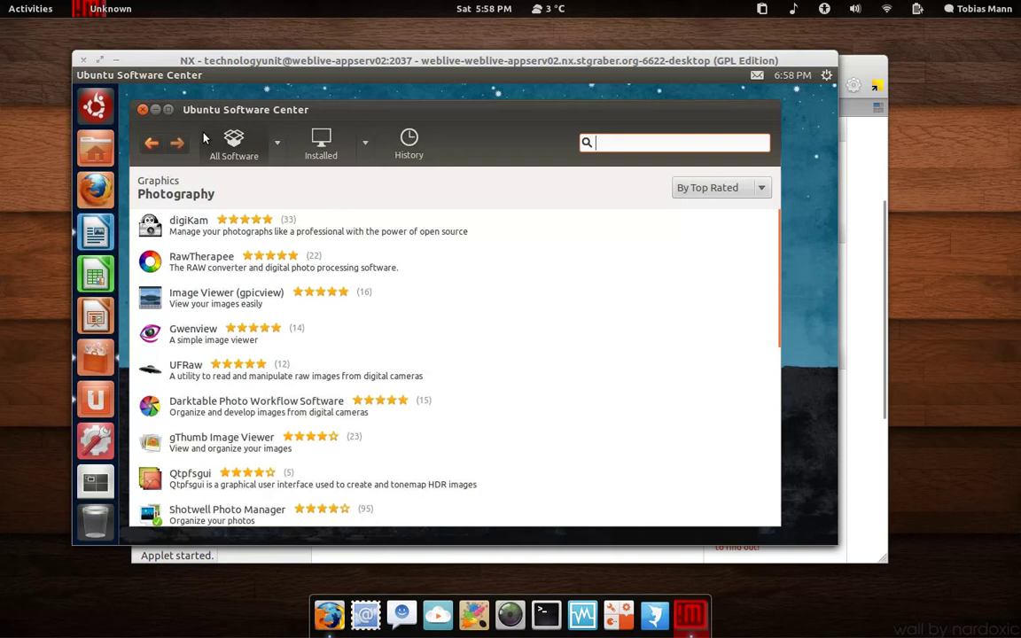
pyautogui.click(142, 110)
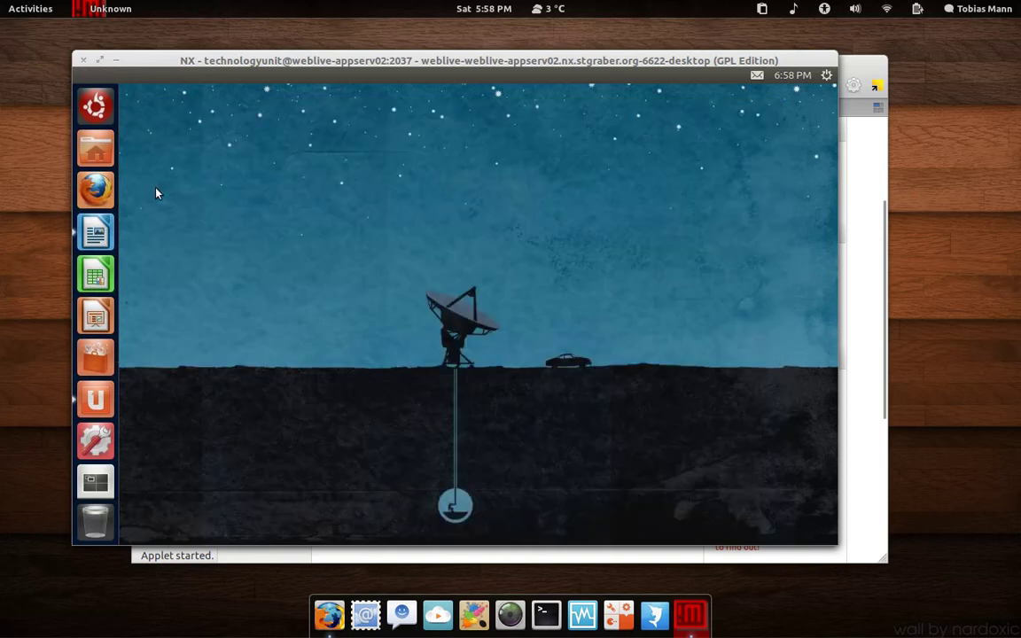
# Step: Find Appearance by searching 'app' in the Dash, set the theme to Radiance, and close it
pyautogui.click(95, 107)
pyautogui.write('app')
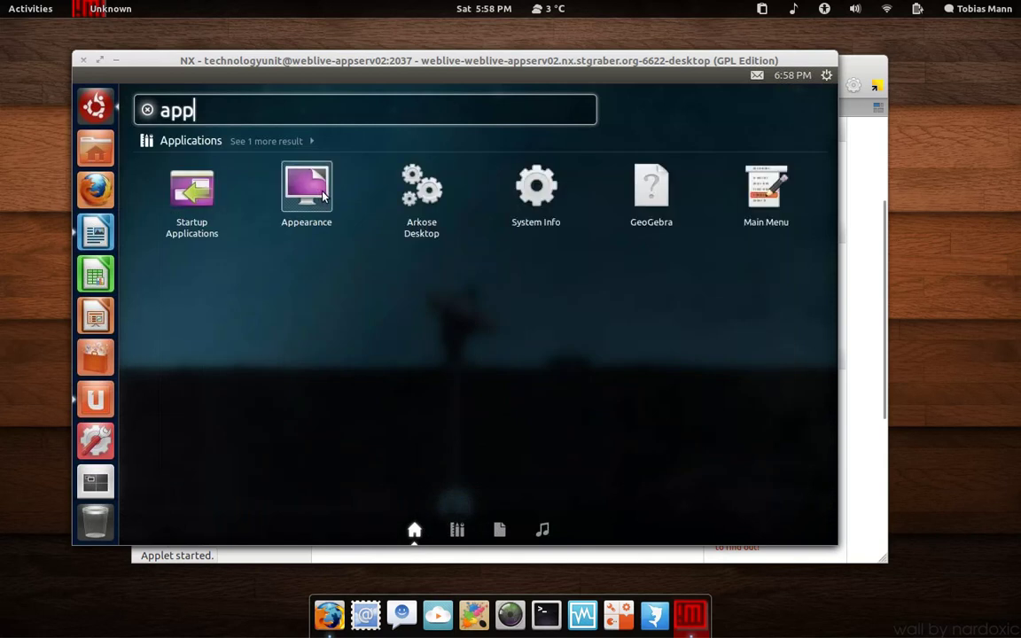
pyautogui.click(297, 182)
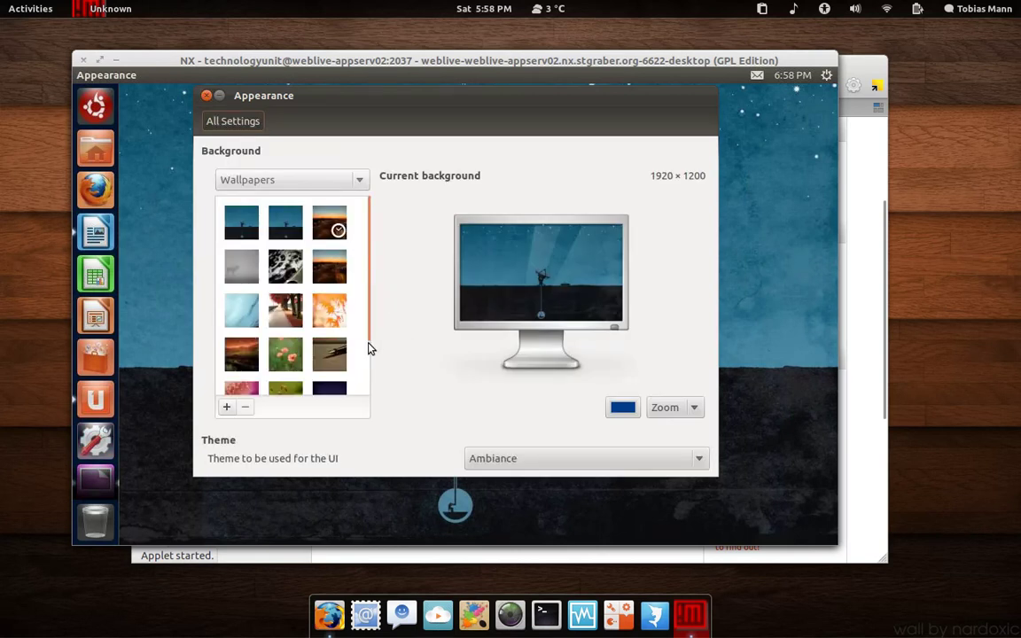
pyautogui.scroll(-2, 360, 345)
pyautogui.scroll(-2, 359, 345)
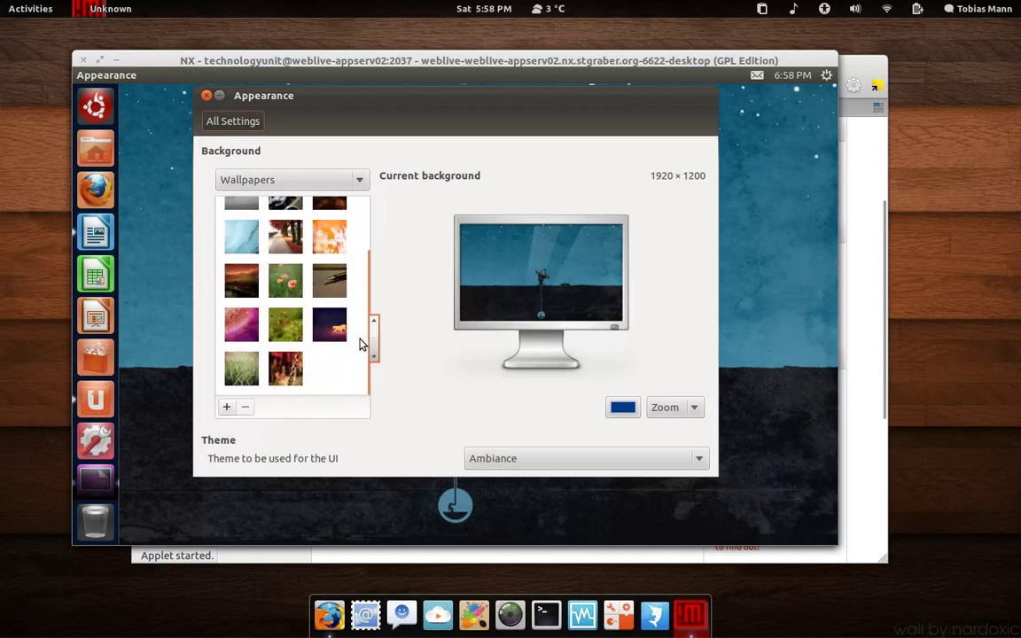
pyautogui.click(512, 460)
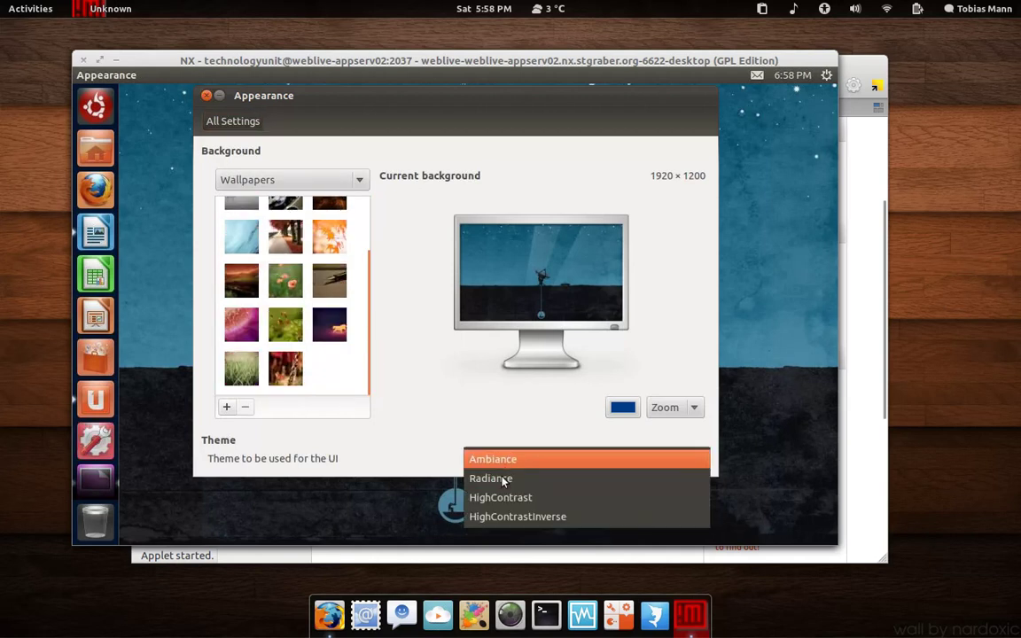
pyautogui.click(499, 479)
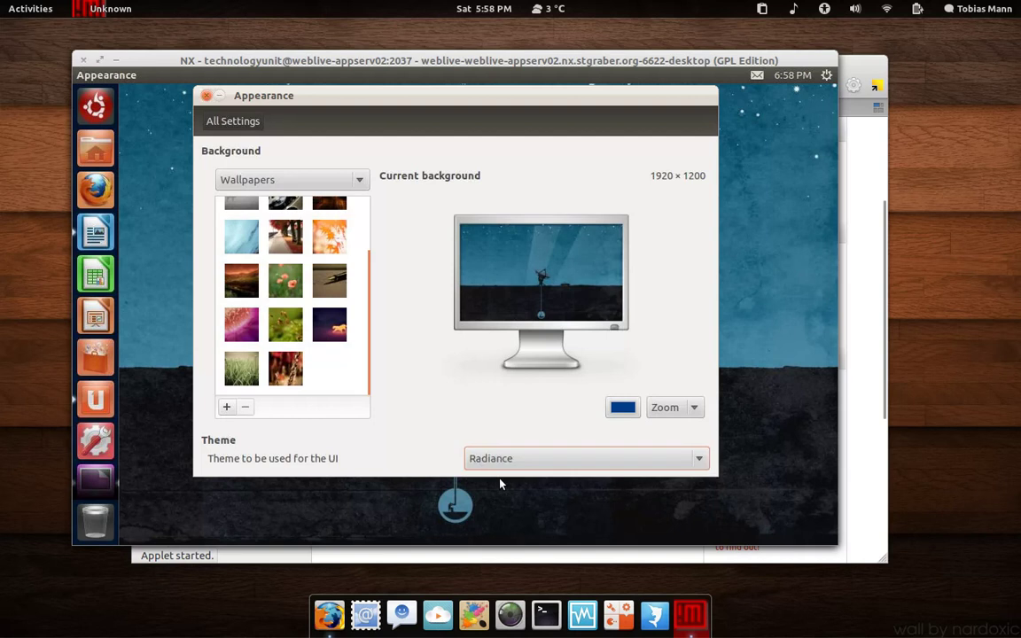
pyautogui.click(206, 95)
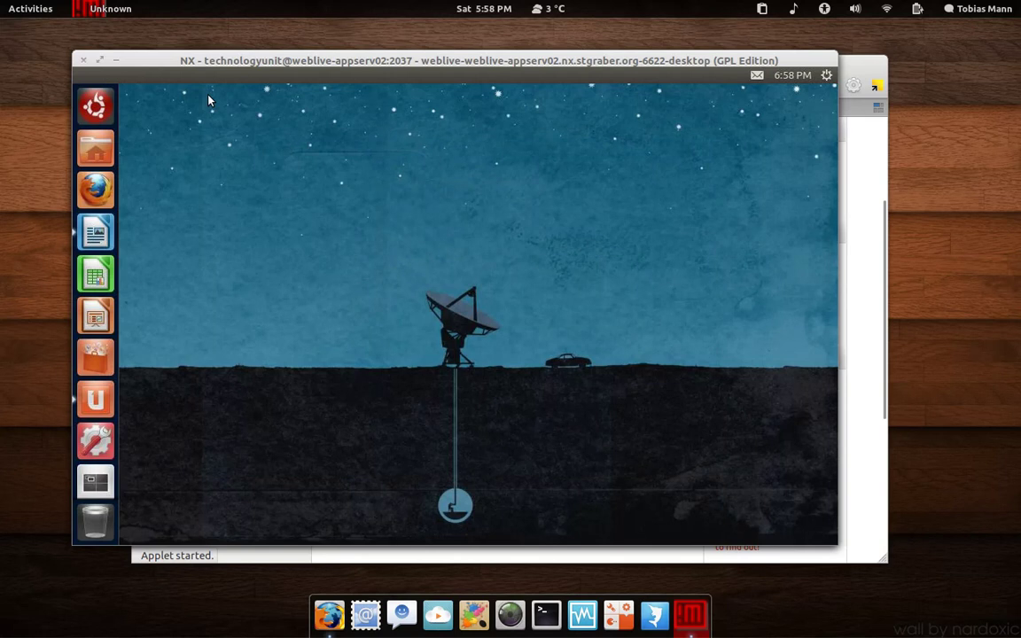
# Step: End the NX session, exit the NoMachine applet, decline its security warning, and return to edubuntu.com
pyautogui.click(78, 60)
pyautogui.click(543, 354)
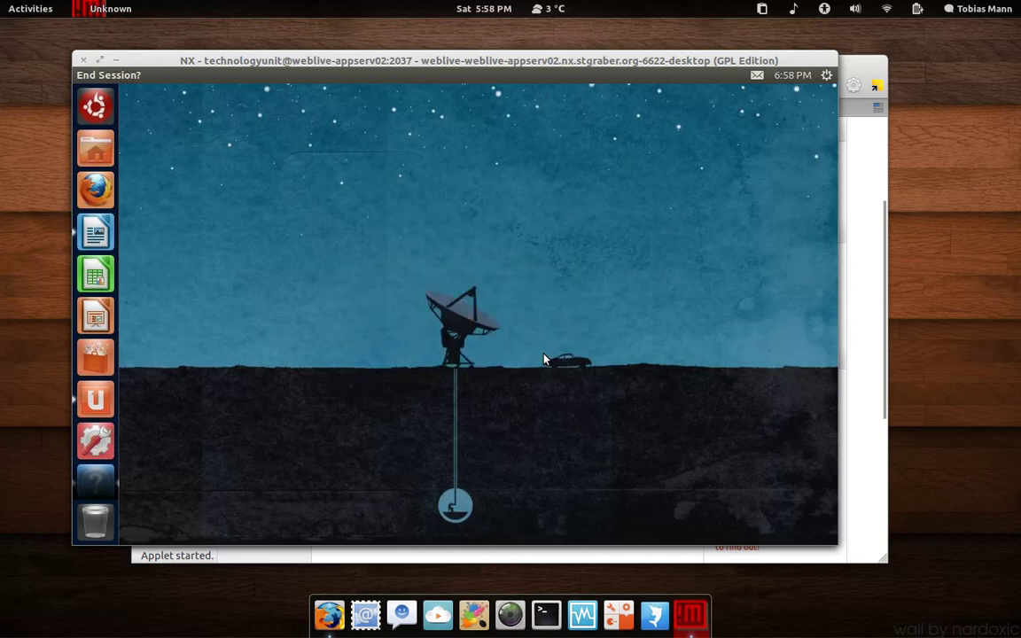
pyautogui.click(621, 366)
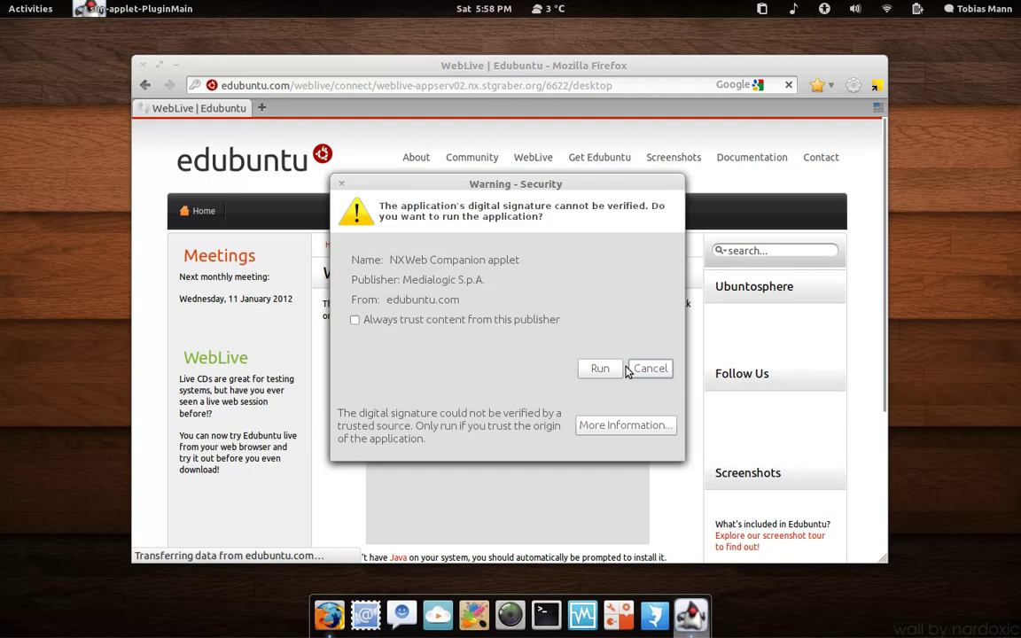
pyautogui.click(648, 368)
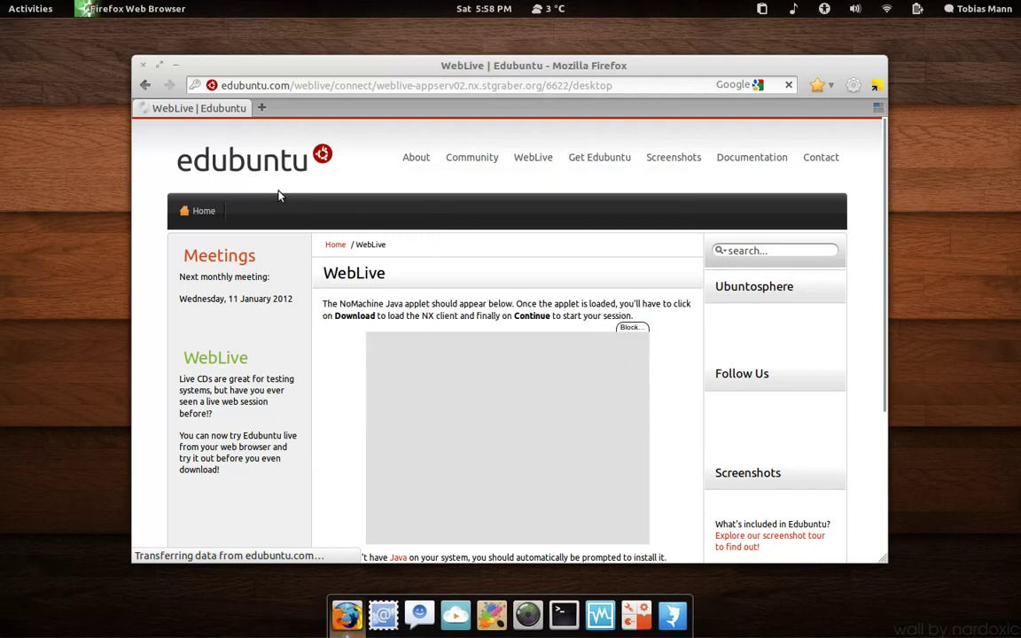
pyautogui.click(261, 170)
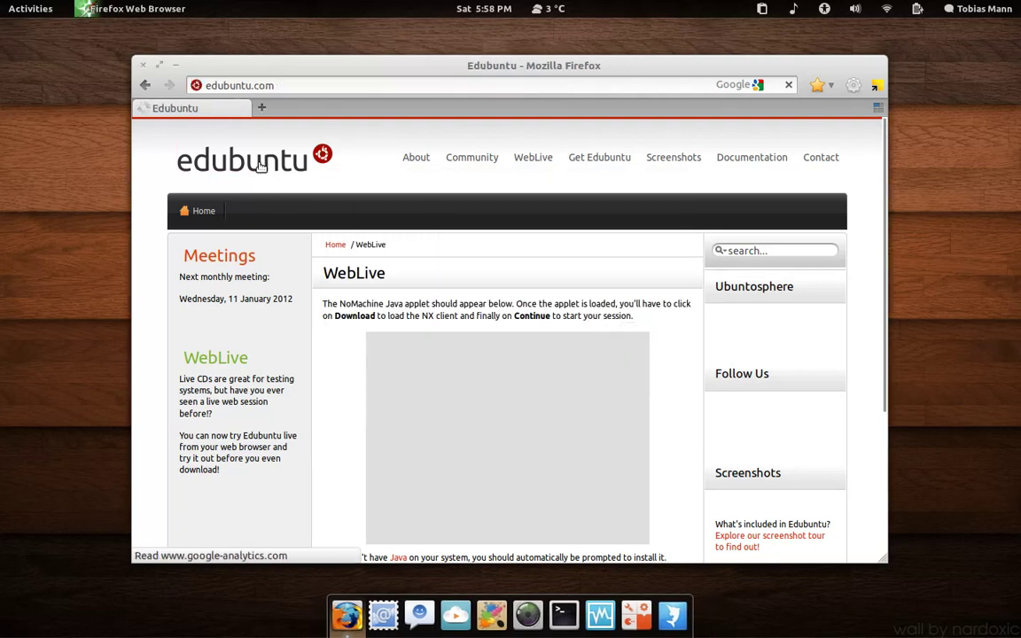